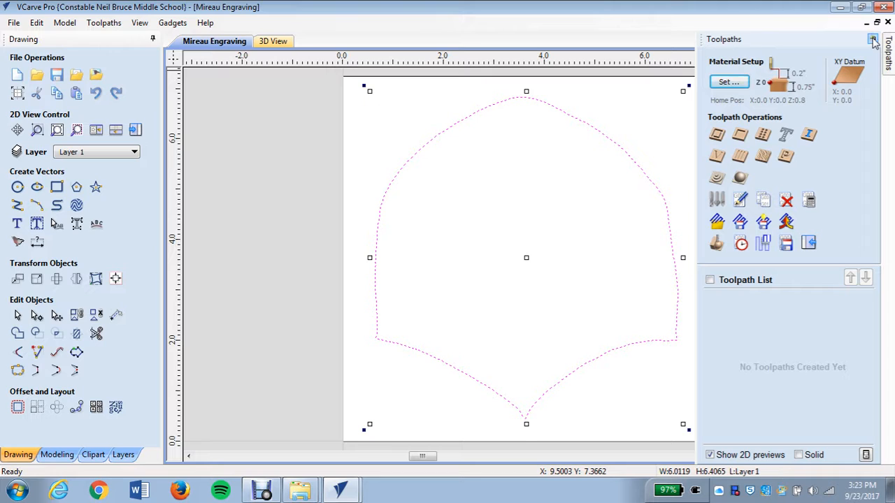
# Step: Start a 2D profile toolpath for the shield outline with a cut depth of 0.77 inches
pyautogui.click(873, 39)
pyautogui.click(873, 41)
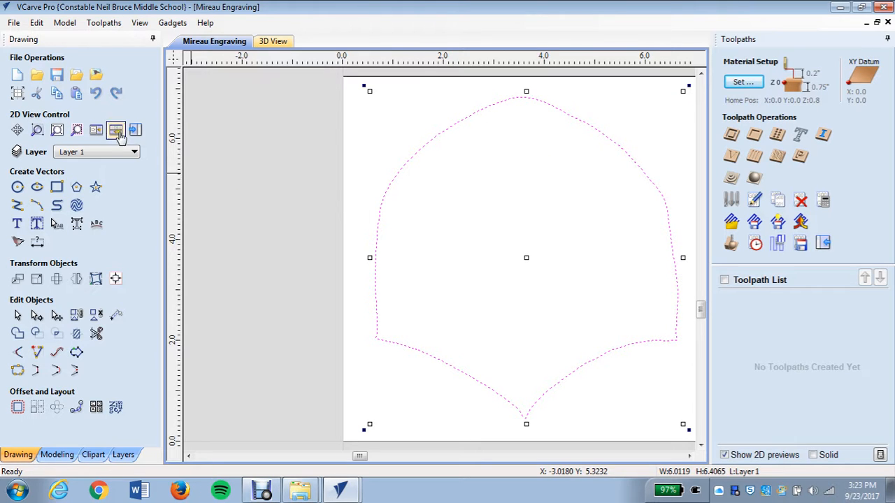
pyautogui.click(57, 130)
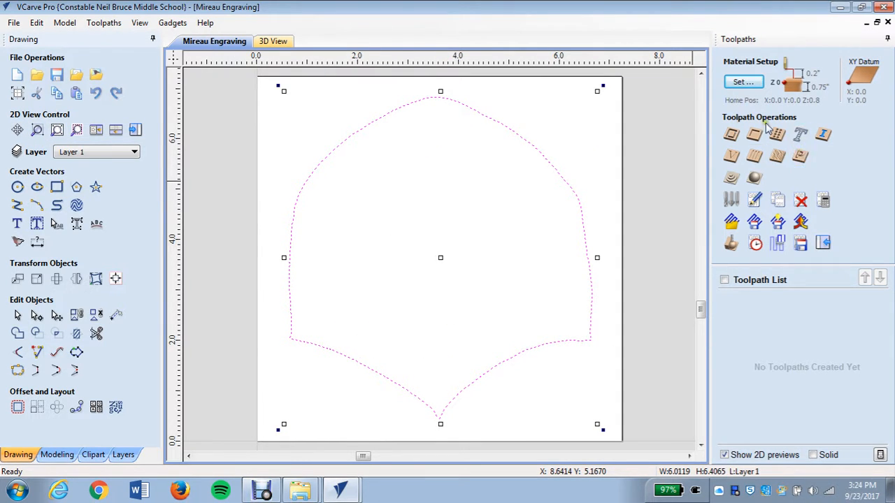
pyautogui.click(731, 137)
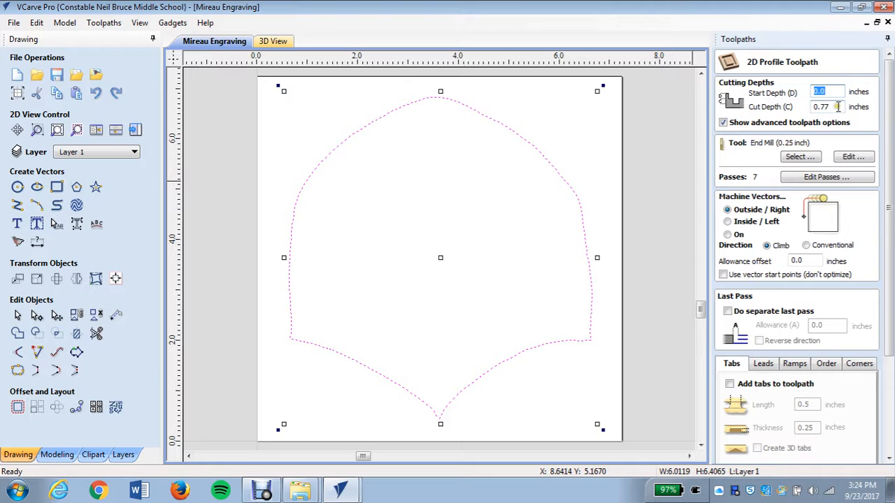
pyautogui.press('Tab')
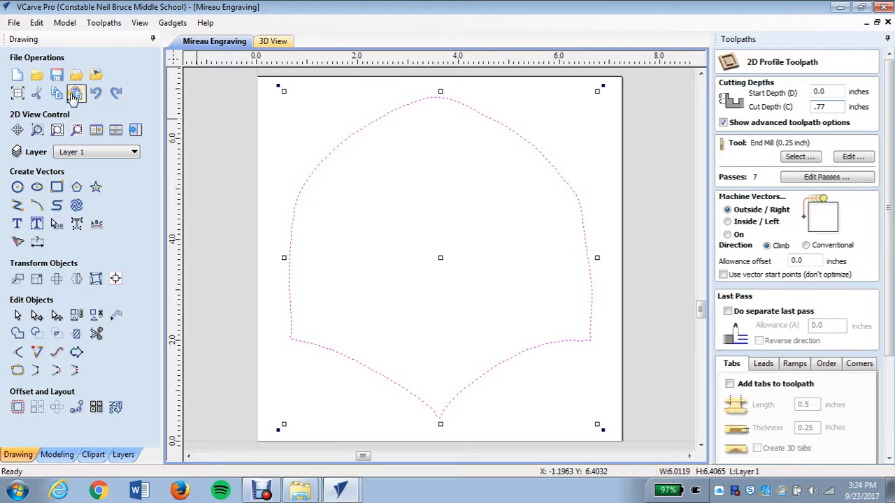
# Step: Check the material thickness in the job setup
pyautogui.click(17, 95)
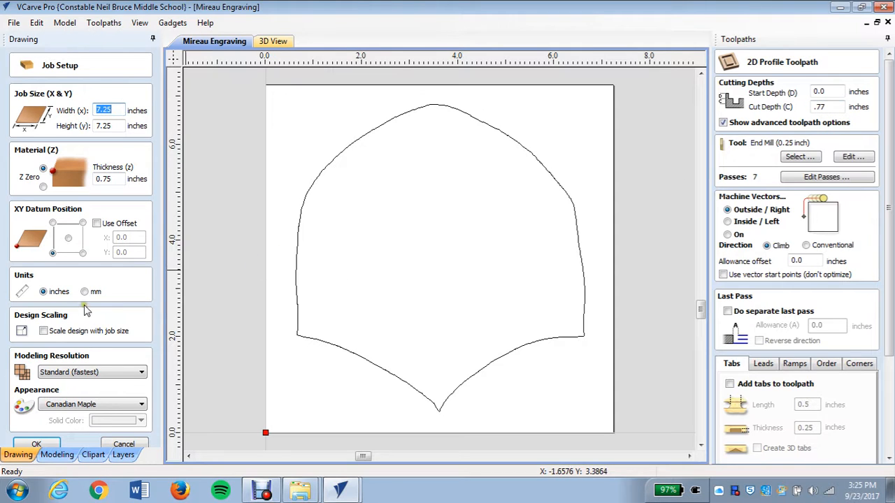
pyautogui.click(50, 446)
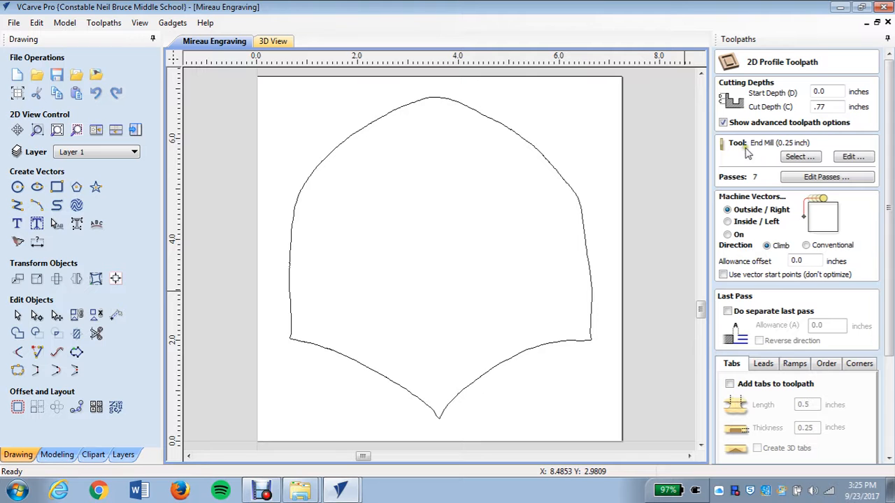
# Step: Set the profile toolpath to machine outside / right of the vectors
pyautogui.scroll(-5, 785, 239)
pyautogui.scroll(5, 783, 236)
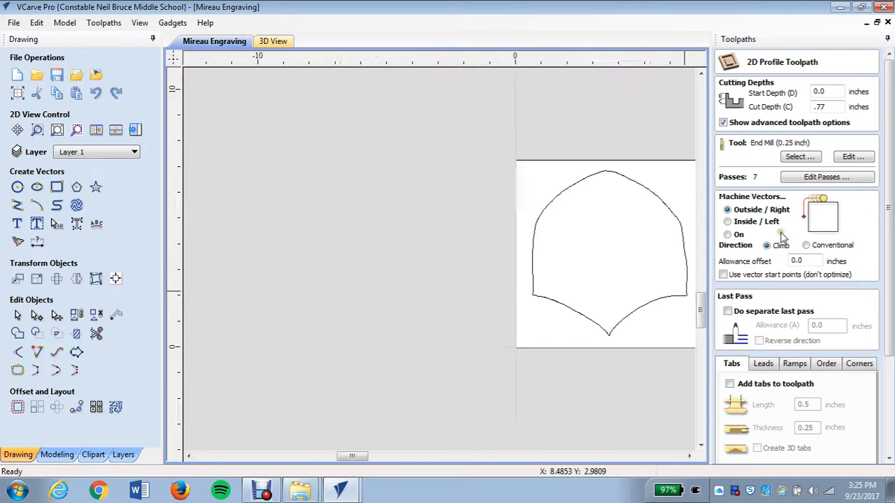
pyautogui.moveTo(892, 186); pyautogui.dragTo(892, 285)
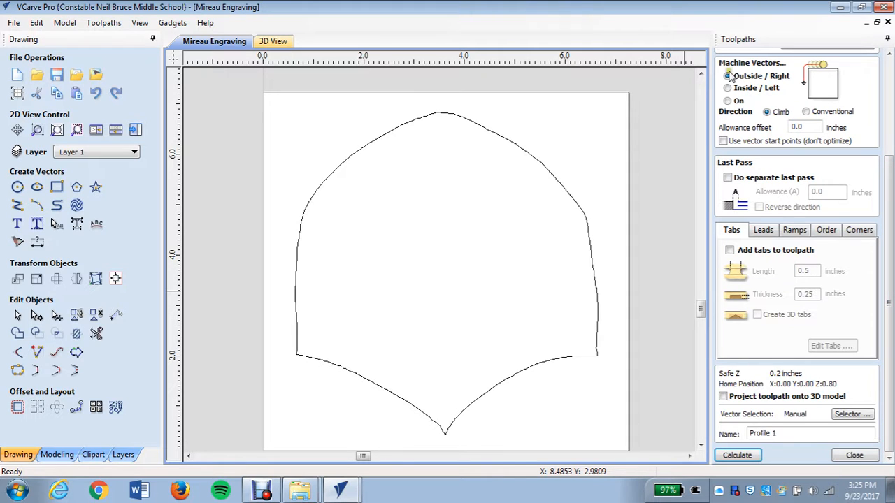
pyautogui.click(729, 88)
pyautogui.click(728, 76)
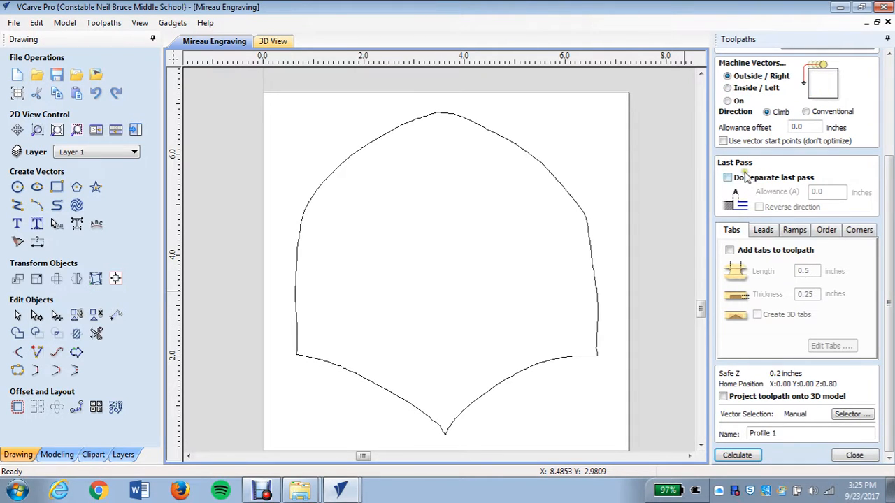
# Step: Enable tabs on the toolpath and add a constant number of 4 tabs to the shield outline, the first at the machining start point
pyautogui.click(730, 251)
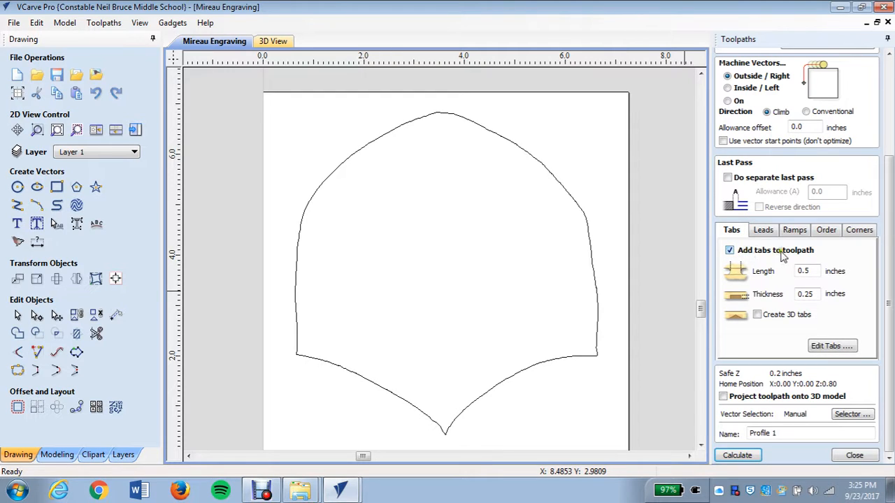
pyautogui.click(829, 347)
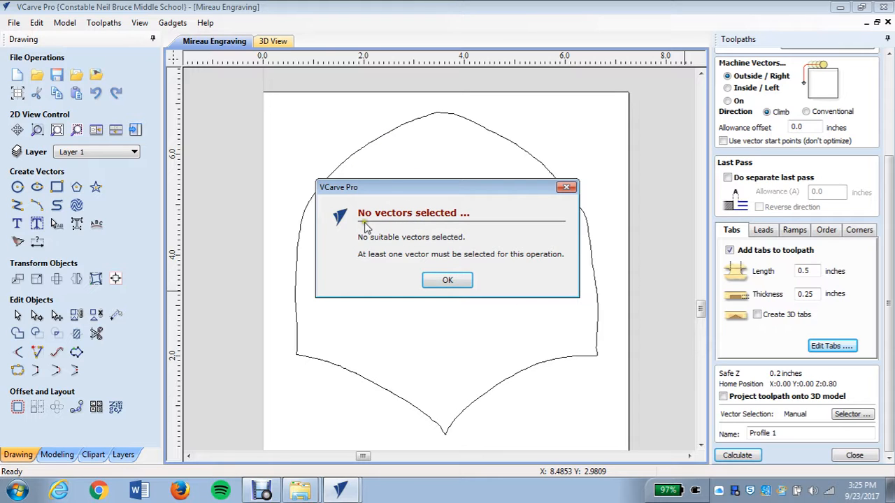
pyautogui.click(448, 280)
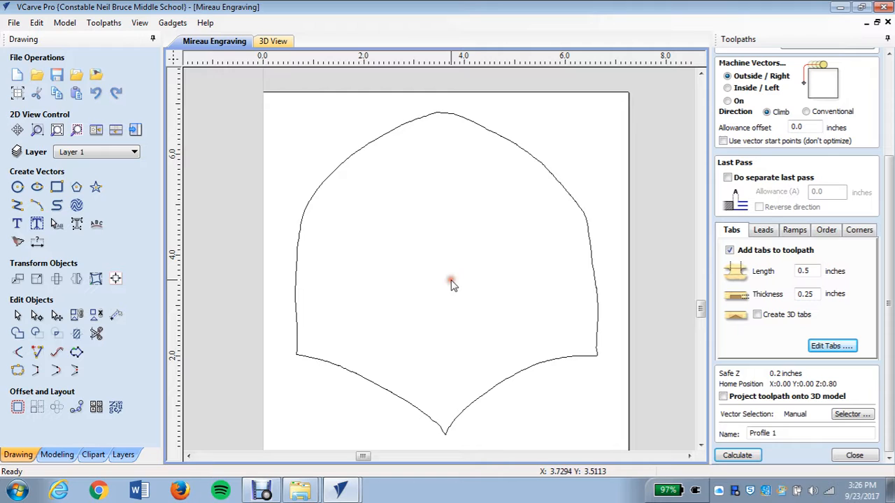
pyautogui.click(573, 198)
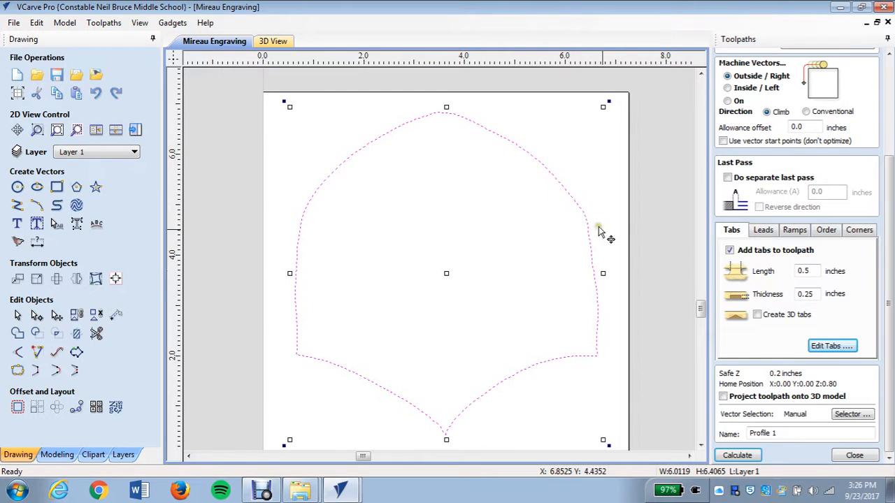
pyautogui.click(830, 346)
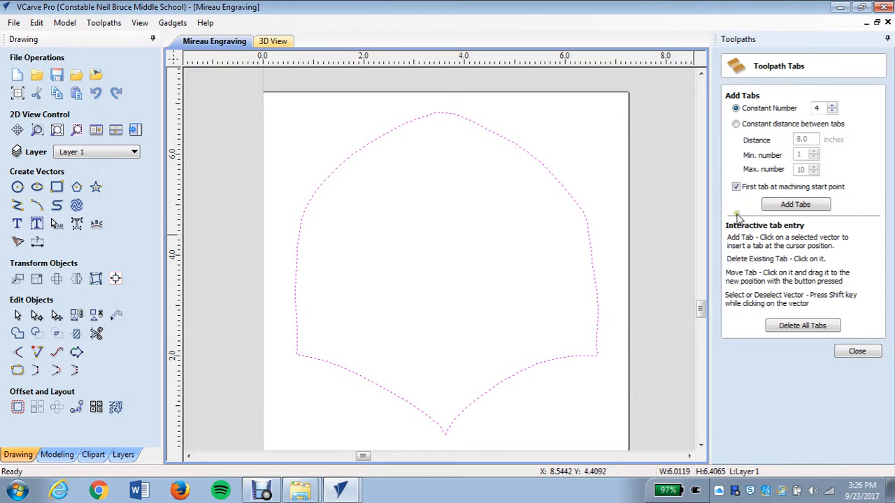
pyautogui.click(832, 111)
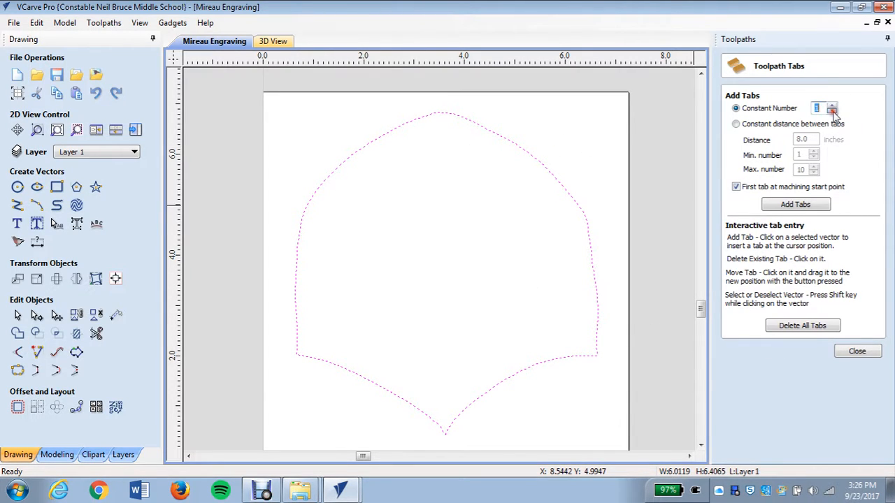
pyautogui.click(832, 106)
pyautogui.click(738, 123)
pyautogui.click(737, 109)
pyautogui.click(795, 205)
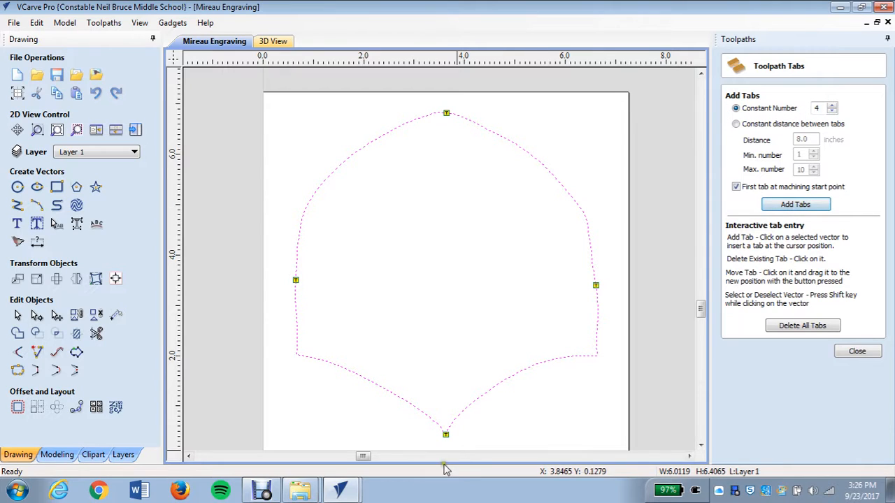
# Step: Move the tabs at the shield's top peak and bottom tip a short way to the right along the outline
pyautogui.moveTo(446, 434); pyautogui.dragTo(477, 403)
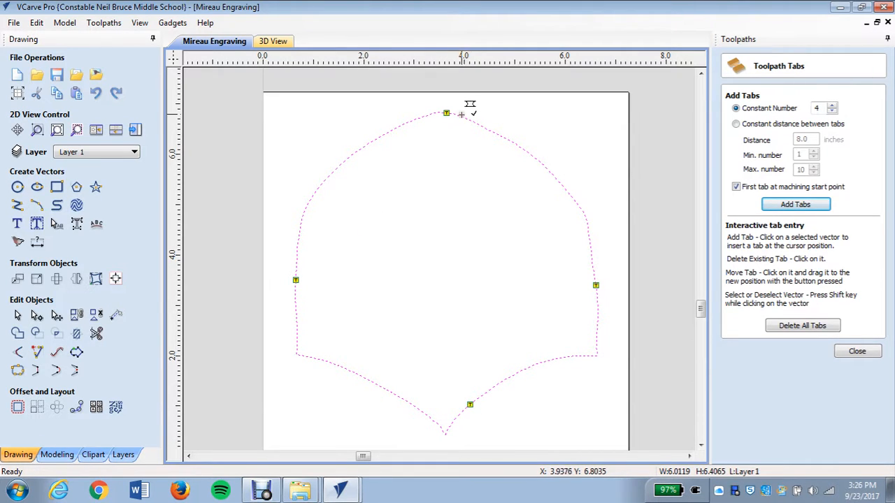
pyautogui.moveTo(447, 113)
pyautogui.mouseDown()
pyautogui.moveTo(475, 123)
pyautogui.moveTo(468, 120)
pyautogui.mouseUp()
pyautogui.moveTo(470, 404)
pyautogui.mouseDown()
pyautogui.moveTo(448, 433)
pyautogui.moveTo(471, 404)
pyautogui.mouseUp()
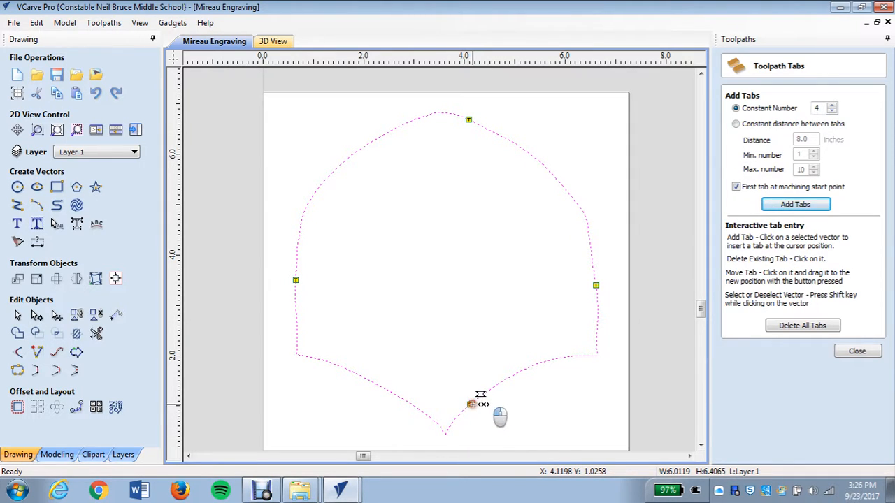
# Step: Delete the tab near the shield's bottom tip, insert a new one just right of the tip, and finish editing tabs
pyautogui.click(471, 404)
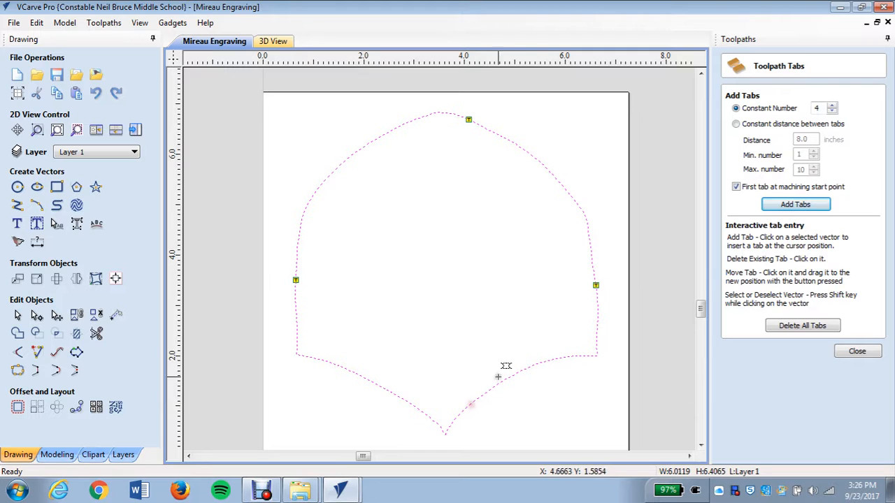
pyautogui.click(473, 402)
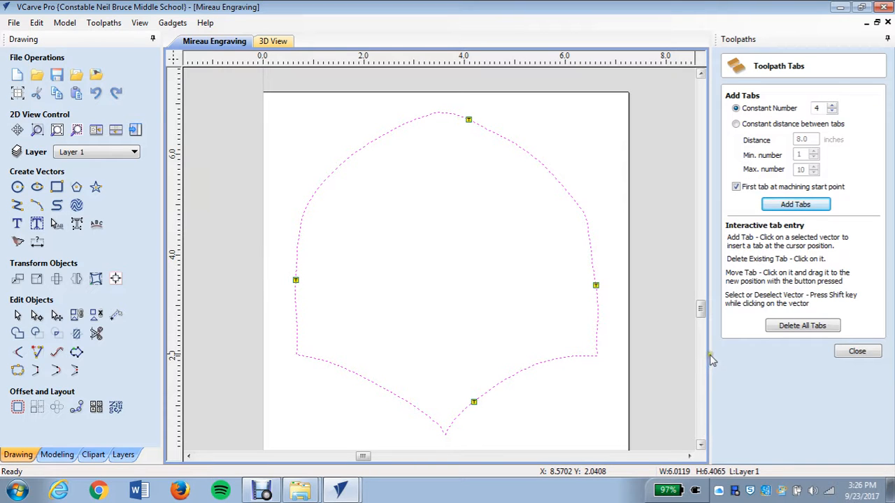
pyautogui.click(856, 352)
# Step: Name the toolpath with the first word of the document title and calculate it, accepting the cut through the material
pyautogui.scroll(-2, 800, 374)
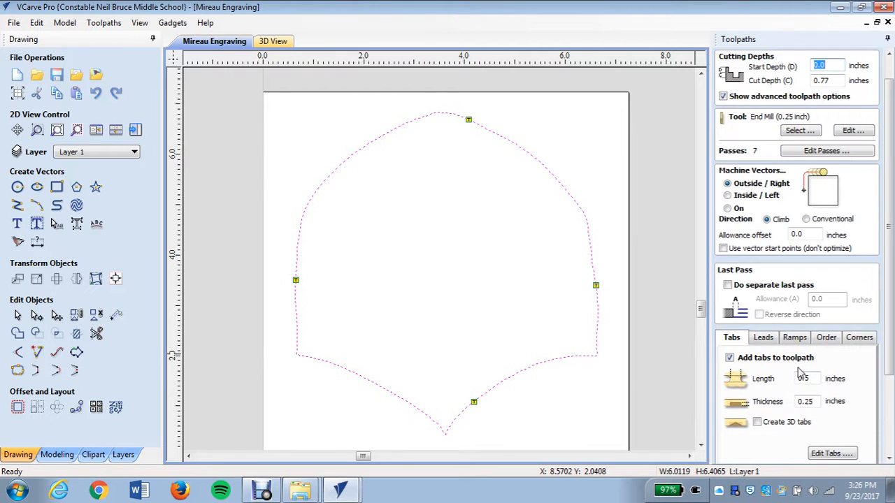
pyautogui.scroll(-3, 800, 374)
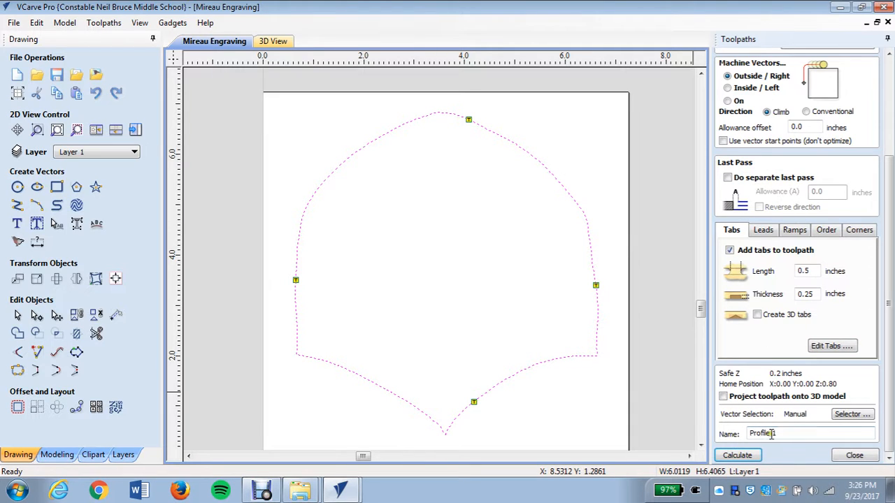
pyautogui.moveTo(785, 434); pyautogui.dragTo(737, 435)
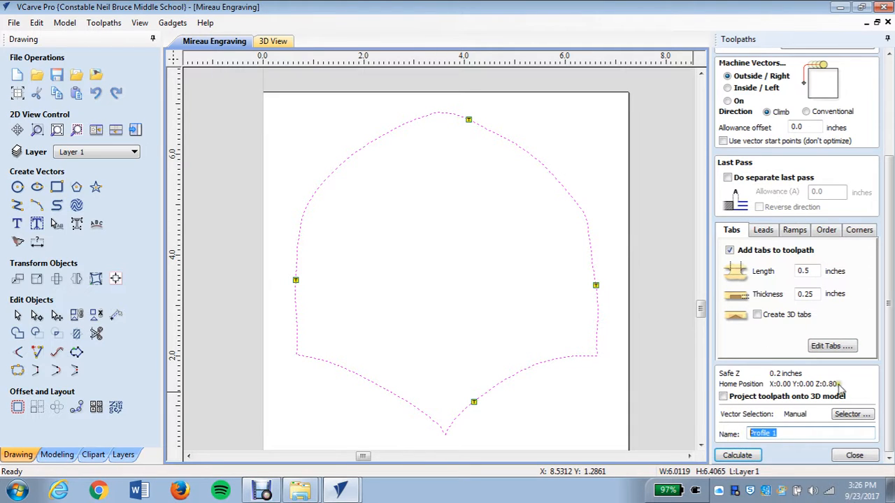
pyautogui.write('Mireau')
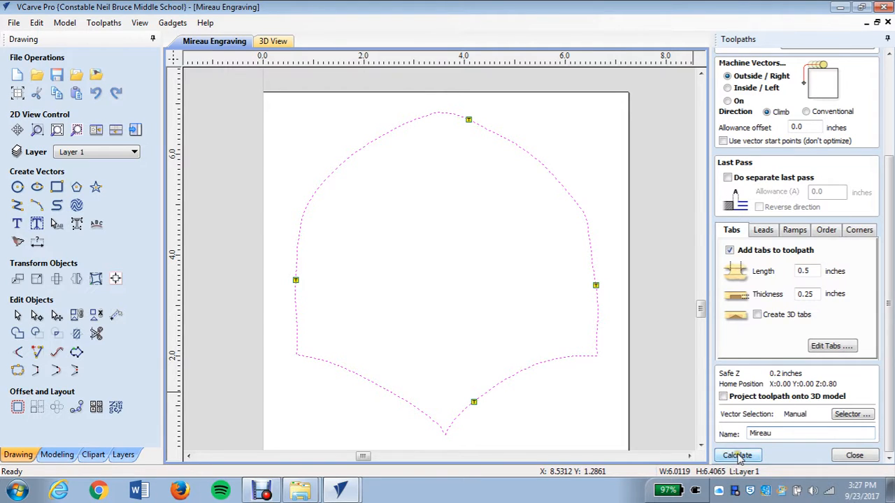
pyautogui.click(737, 455)
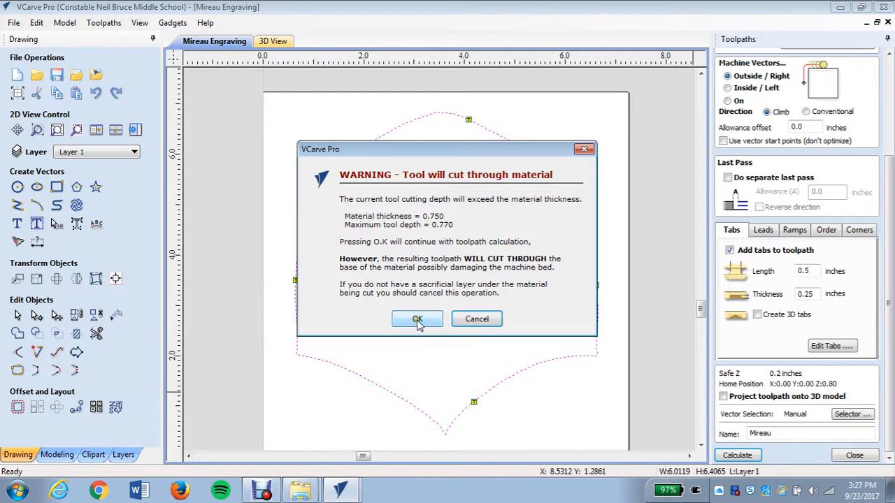
pyautogui.click(418, 320)
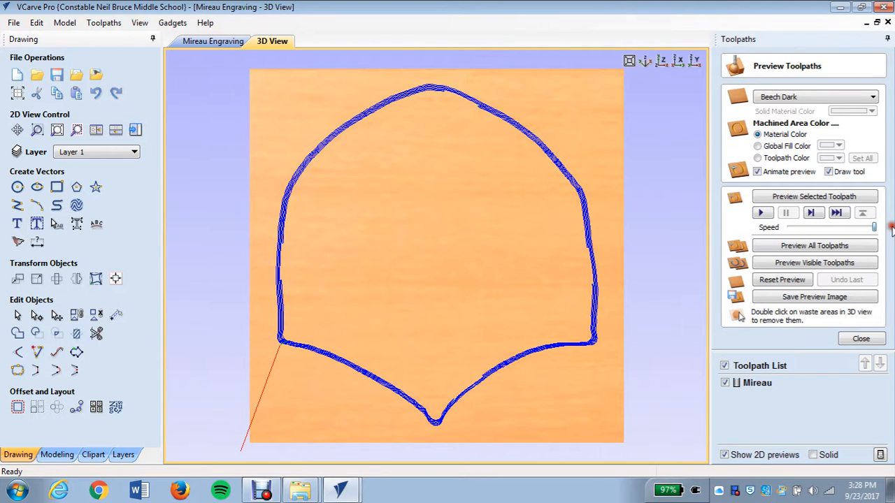
# Step: Play the toolpath cutting preview and inspect the cut shield and its tabs from an angle in 3D
pyautogui.click(764, 214)
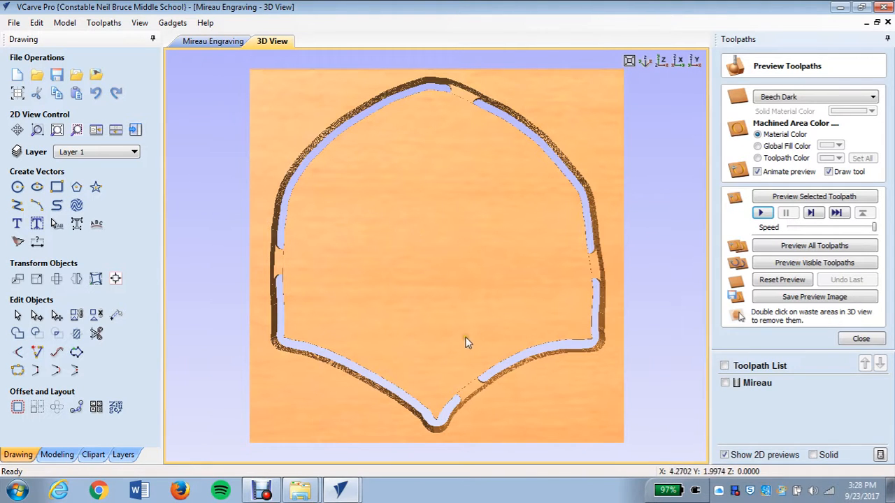
pyautogui.moveTo(551, 434); pyautogui.dragTo(480, 393)
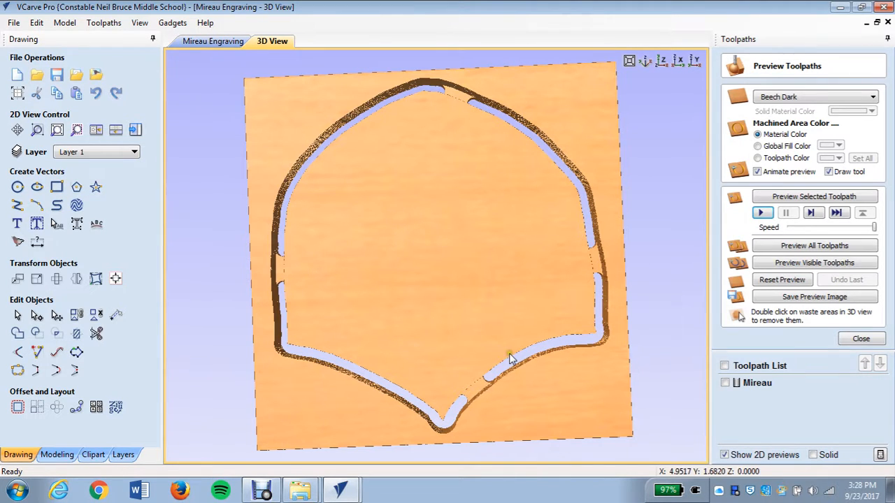
pyautogui.moveTo(546, 411); pyautogui.dragTo(623, 369)
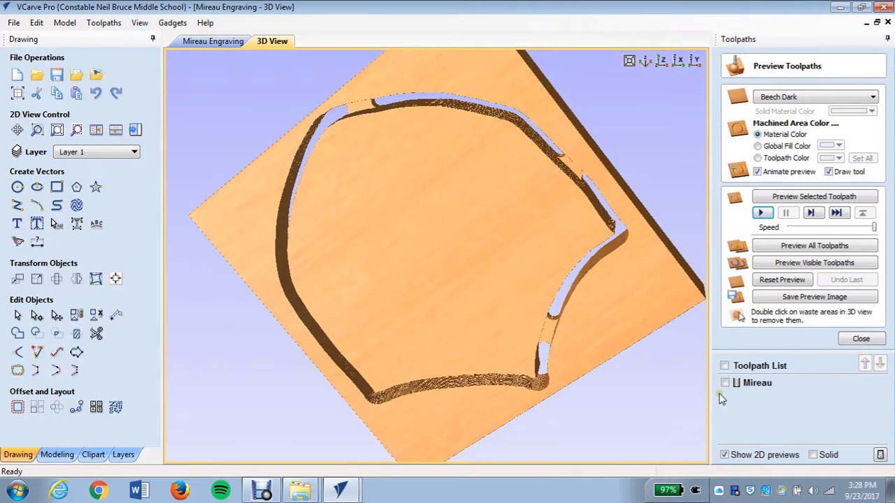
pyautogui.click(262, 492)
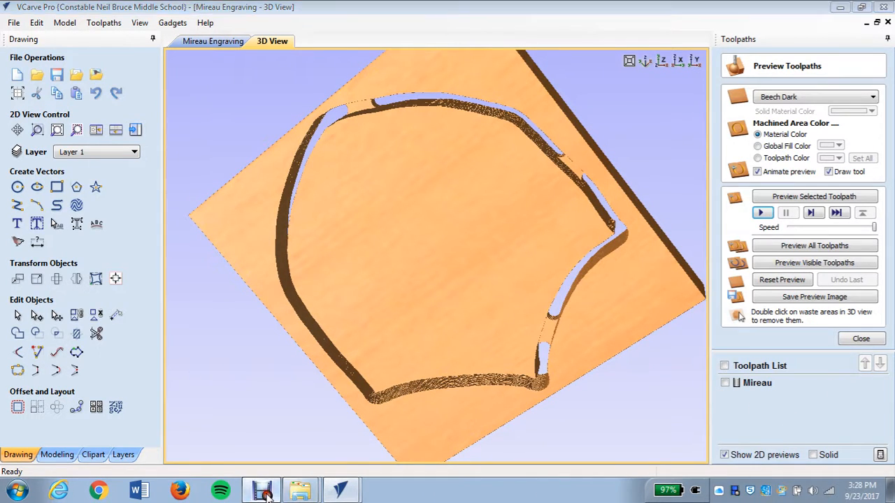